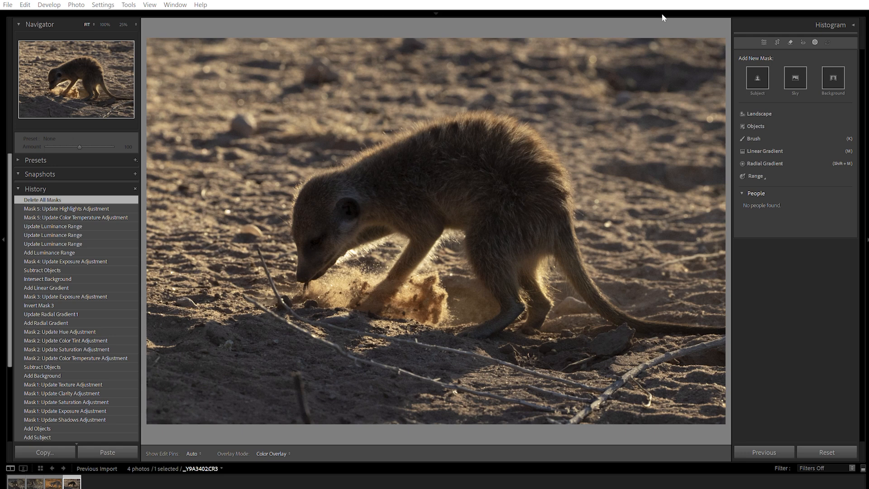
Create a Select Subject mask for the meerkat and add its missing tail tip with Select Objects.
left_click(815, 42)
left_click(814, 41)
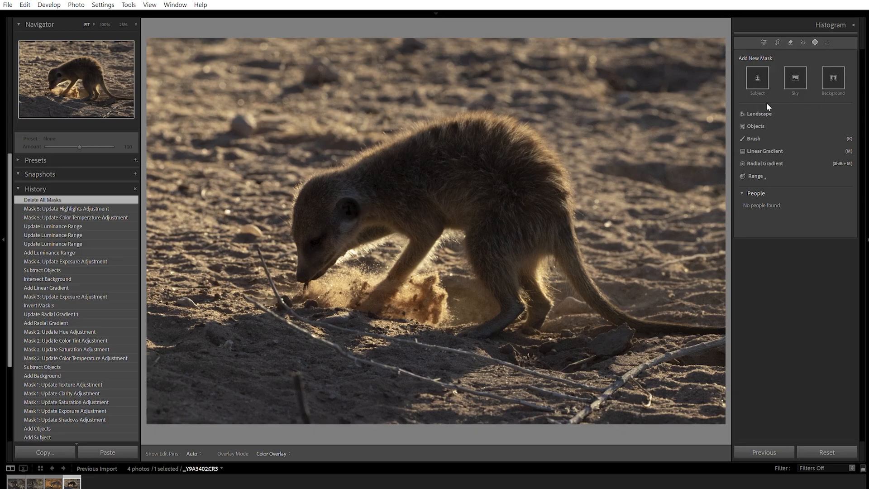
left_click(758, 79)
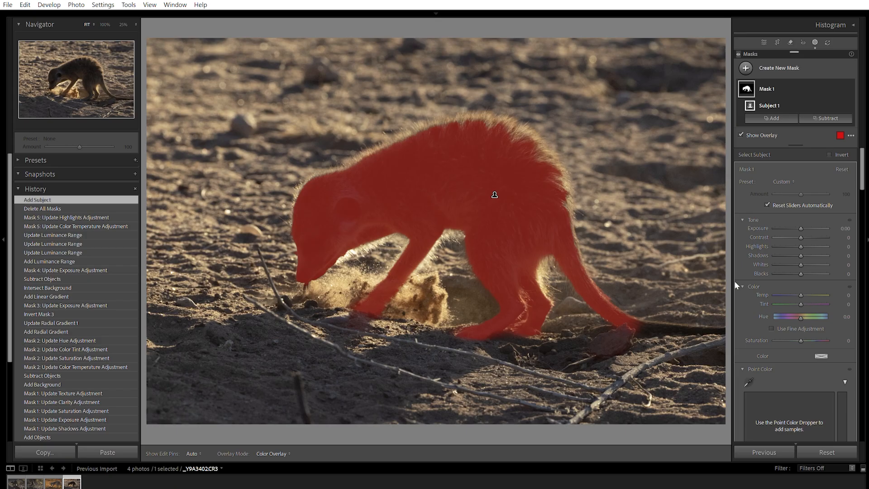
left_click(773, 118)
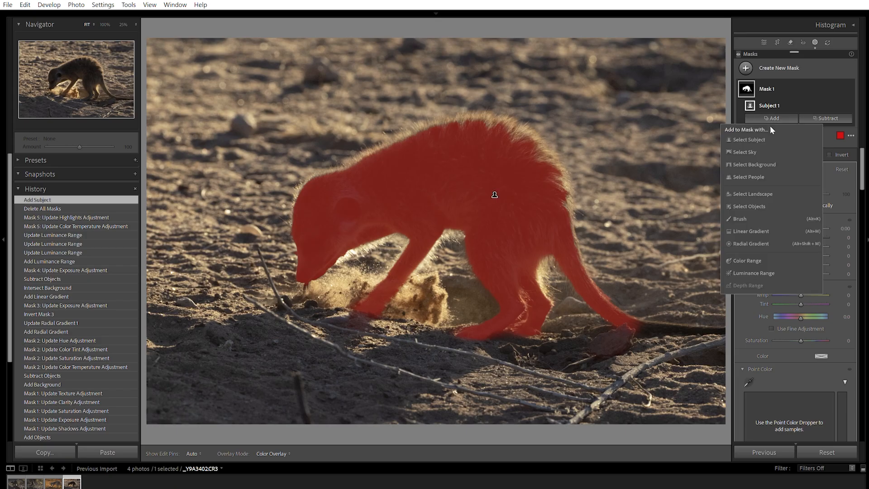
left_click(745, 207)
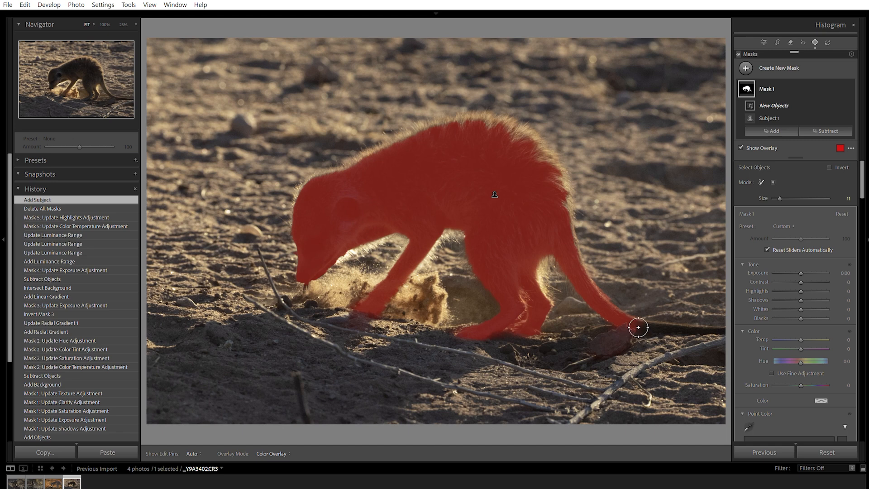
left_click_drag(627, 323, 719, 332)
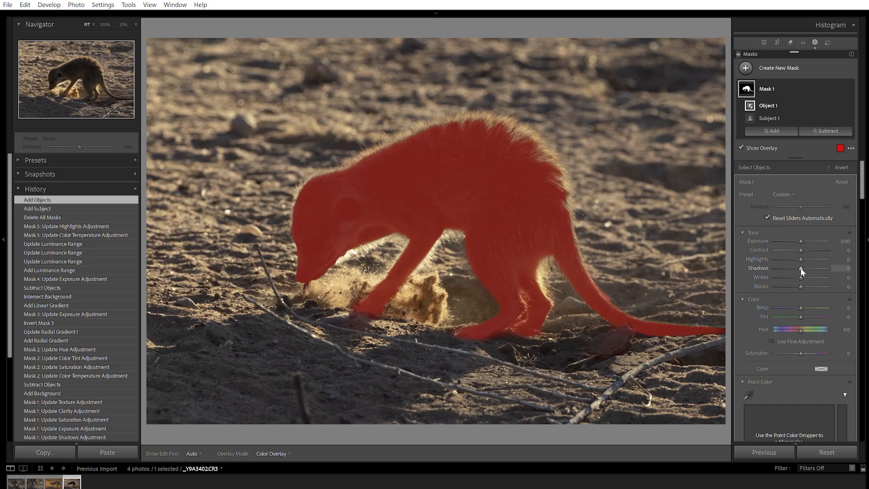
Set the meerkat mask's Shadows to 73, Exposure to 0.47, Saturation to 5, Temp to 3, Clarity to 30 and Texture to 6.
left_click_drag(801, 270, 816, 270)
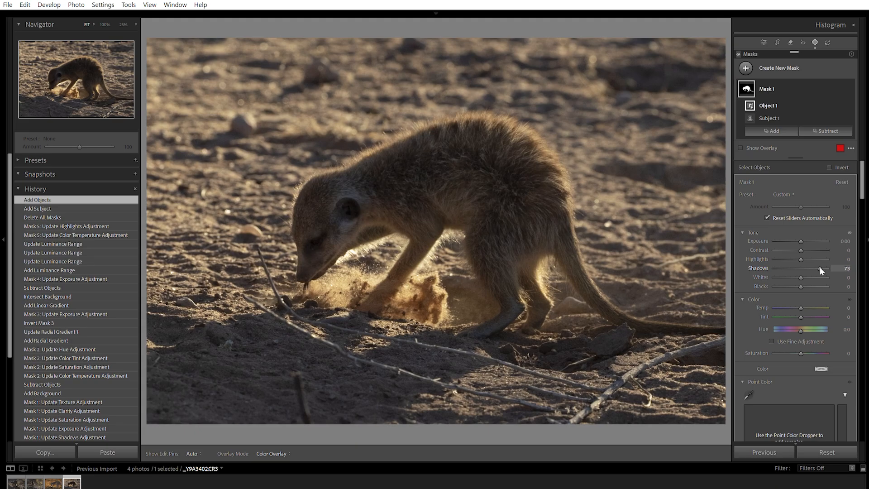
left_click_drag(800, 241, 803, 241)
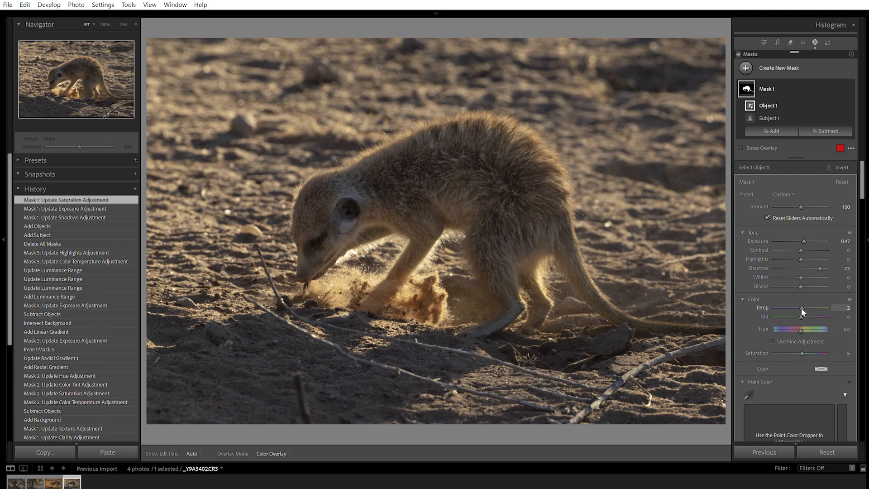
scroll(771, 364, "down", 5)
scroll(770, 364, "down", 2)
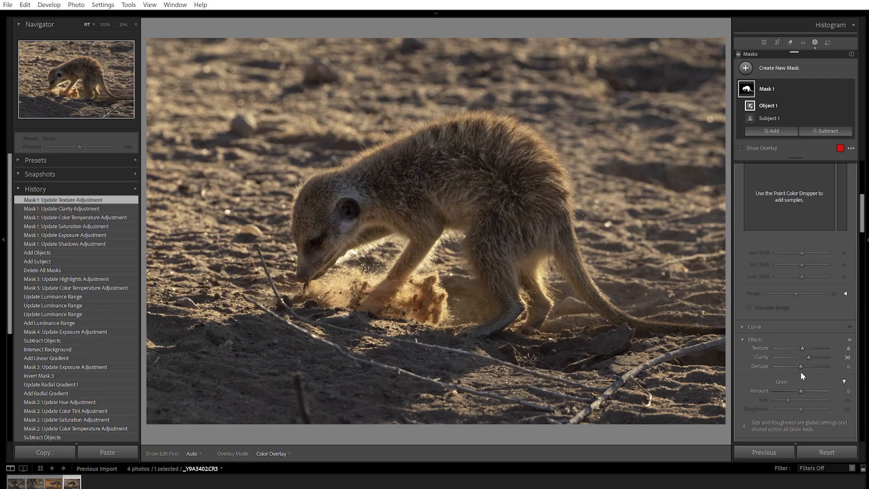
Compare the photo with and without the meerkat mask by toggling the mask's visibility.
mouse_move(823, 90)
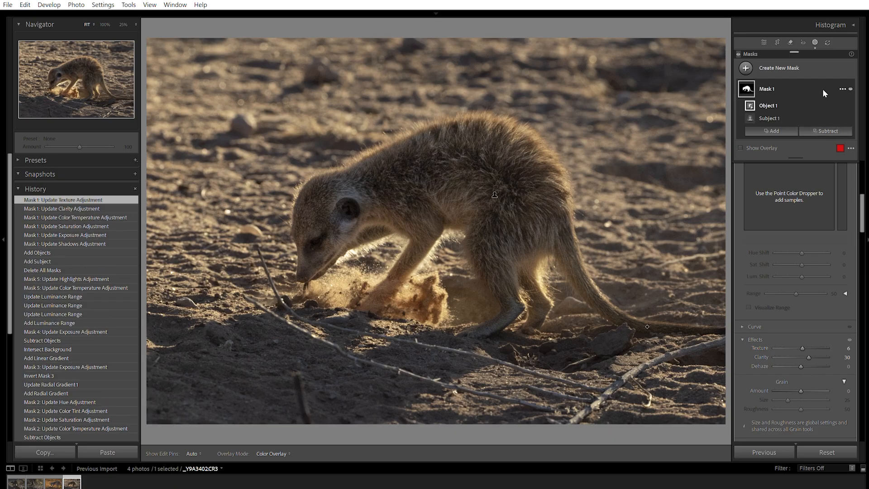
left_click(850, 90)
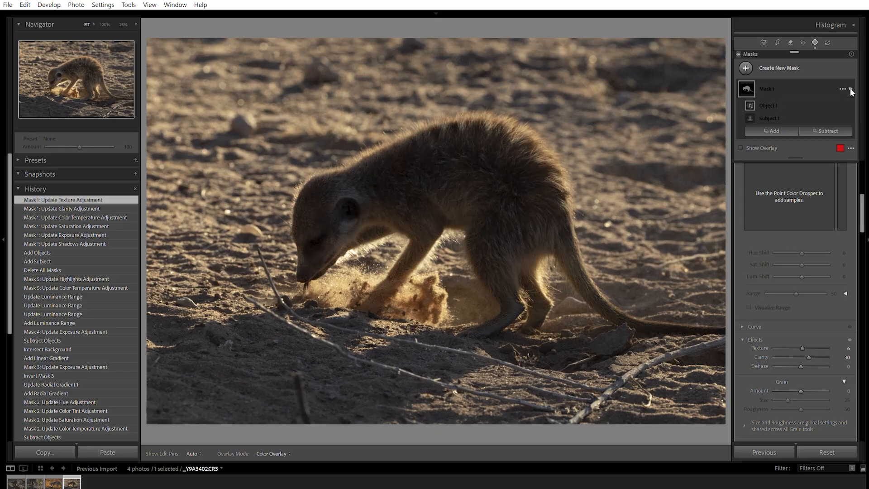
left_click(851, 90)
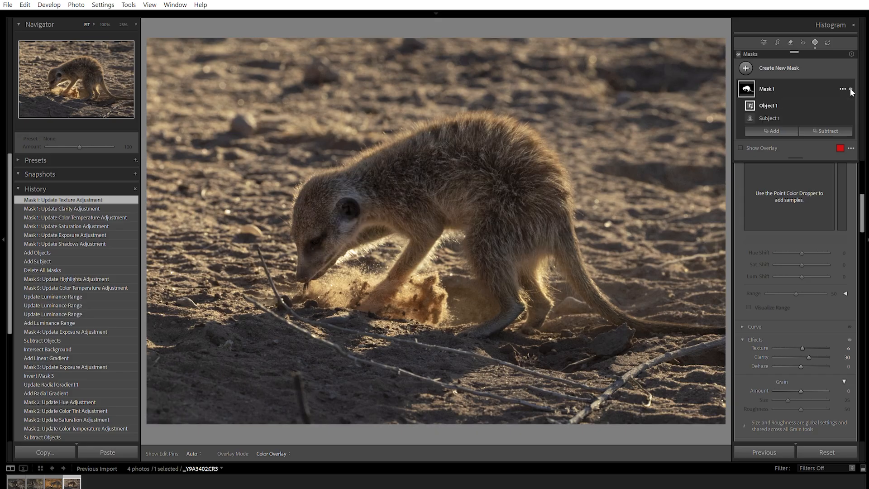
left_click(851, 90)
left_click(851, 90)
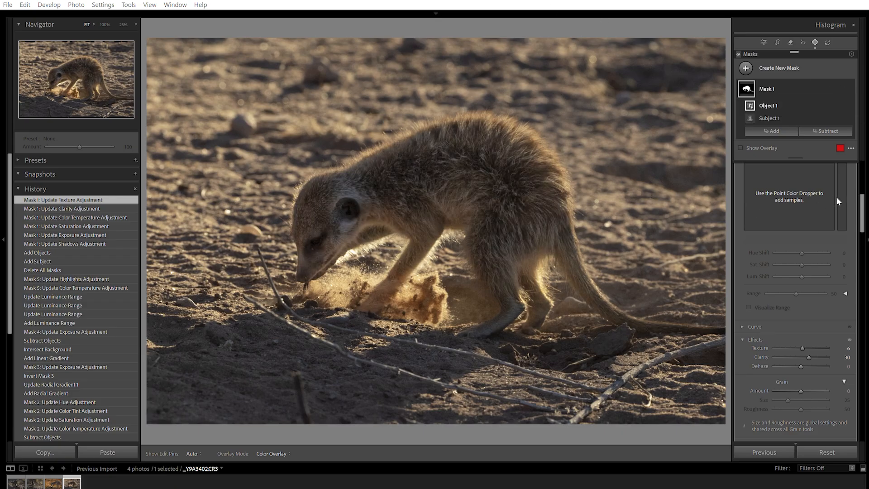
Create a Select Background mask and subtract the meerkat's tail from it with Select Objects.
left_click_drag(863, 202, 865, 169)
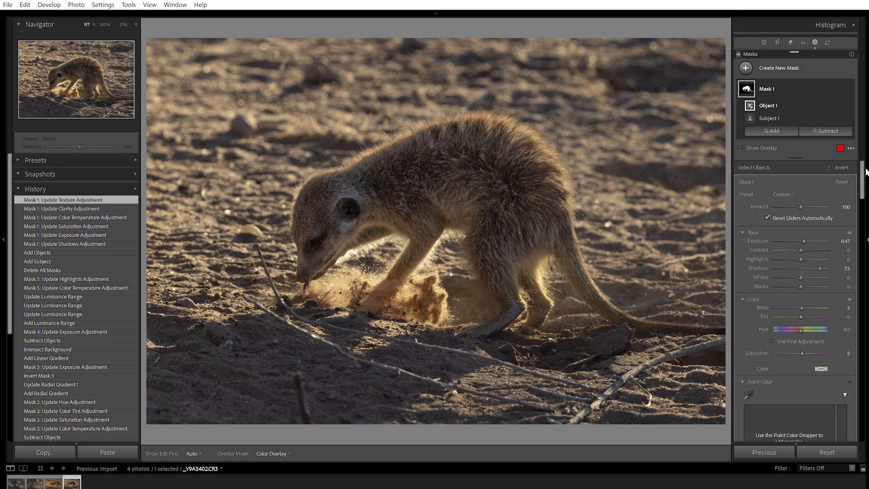
left_click(746, 68)
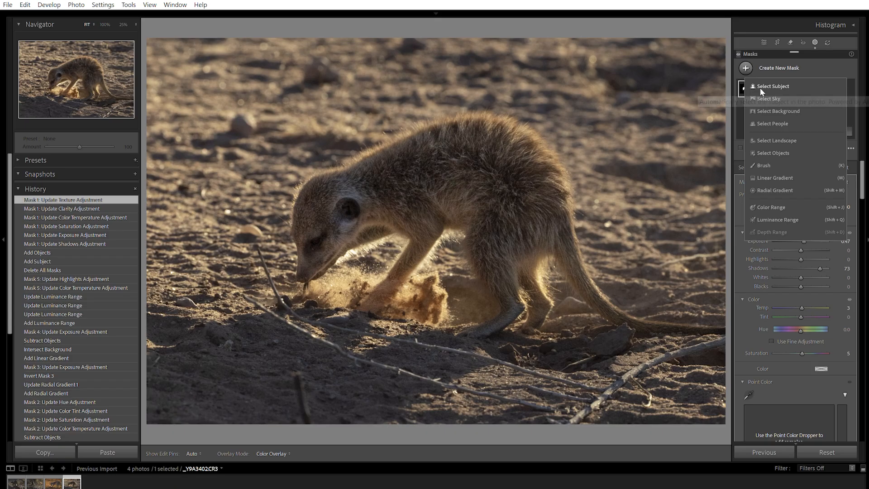
left_click(774, 112)
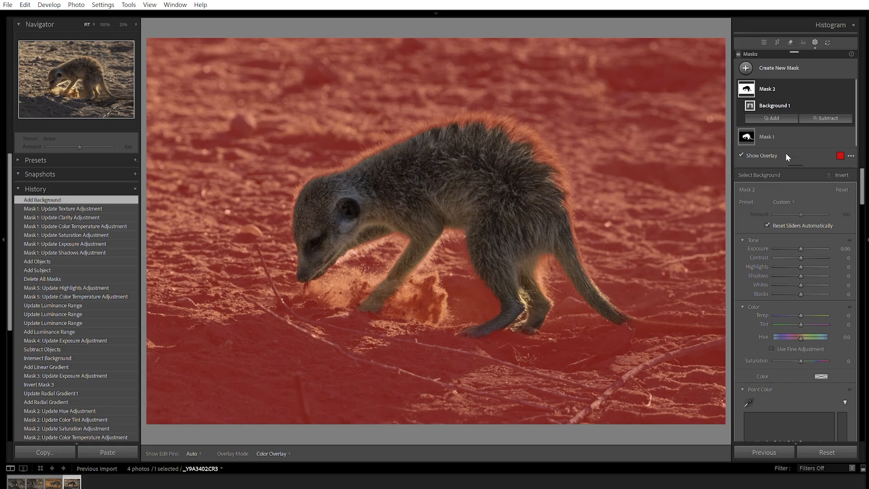
left_click(818, 120)
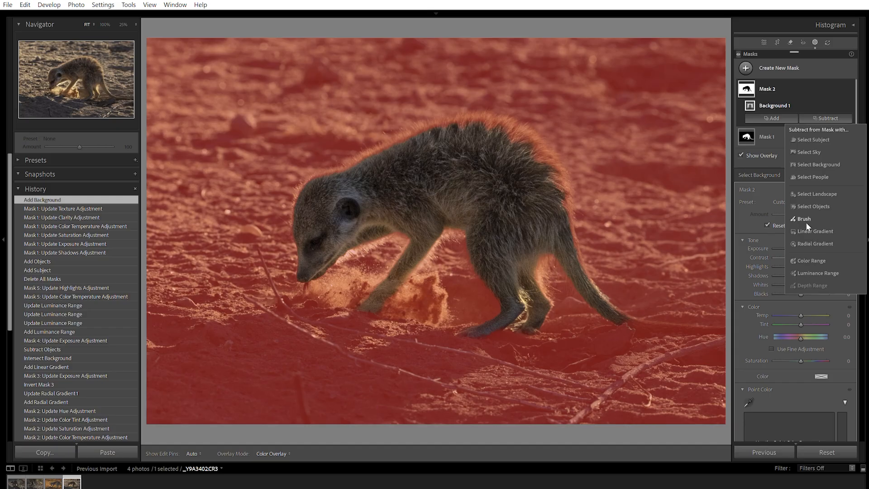
left_click(805, 207)
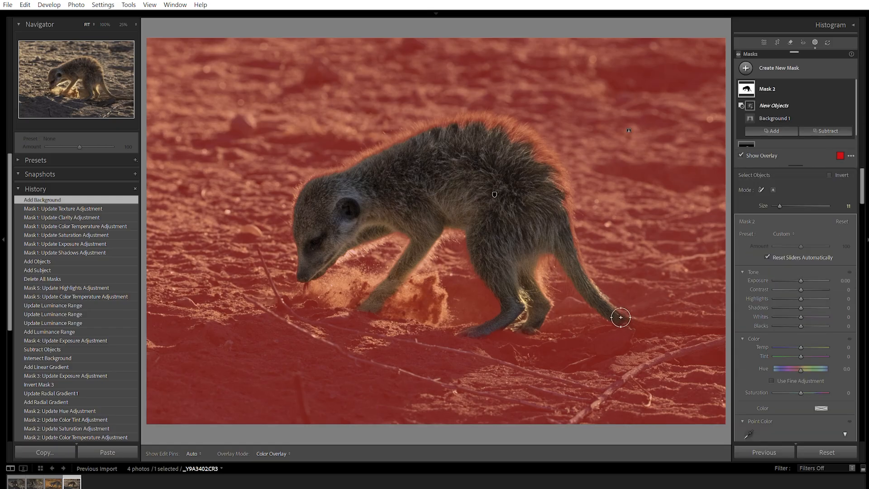
left_click_drag(619, 317, 720, 328)
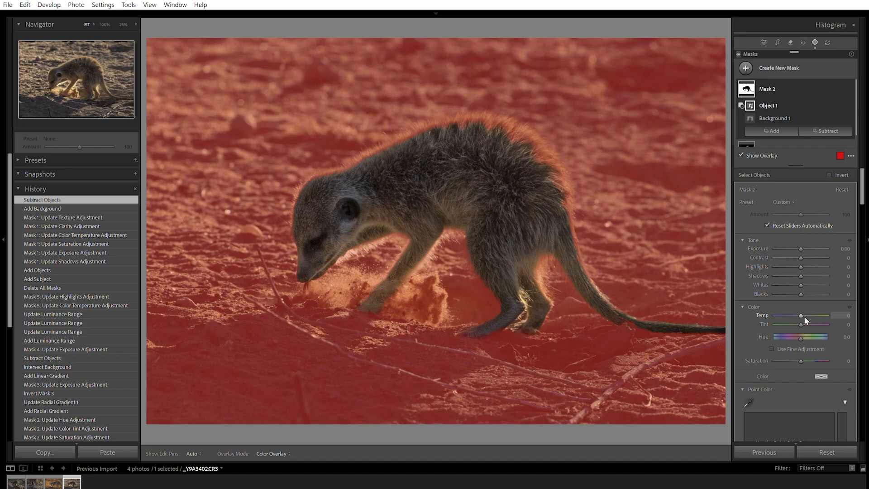
Hide the overlay and set the background mask's Temp to 31, Saturation to 7 and Highlights to -1.
key("o")
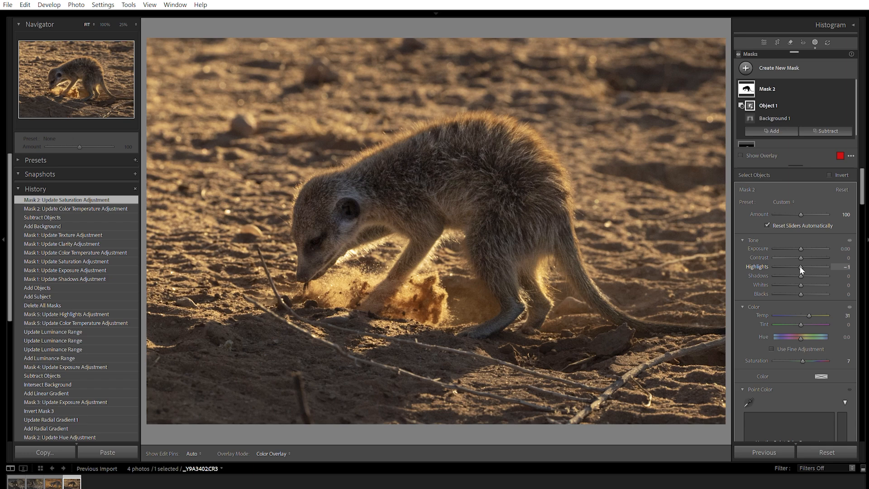
left_click_drag(799, 265, 800, 267)
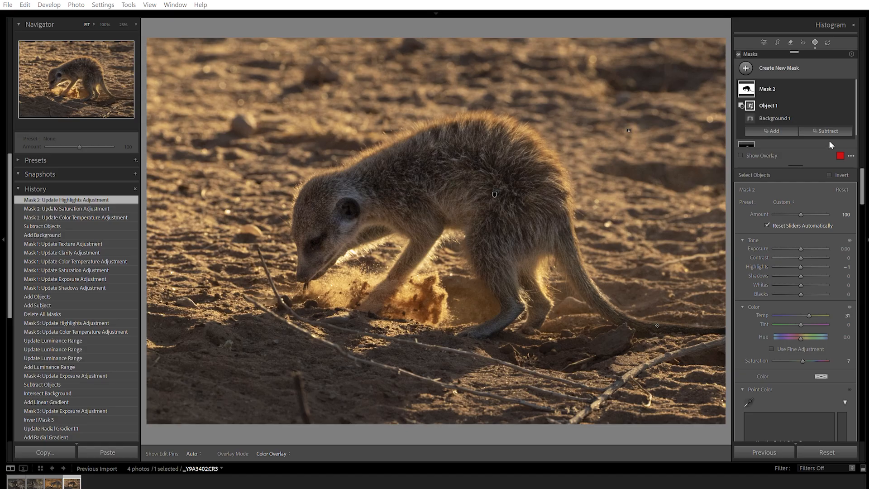
Compare the photo with and without the background mask by toggling the mask's visibility.
mouse_move(847, 91)
left_click(850, 90)
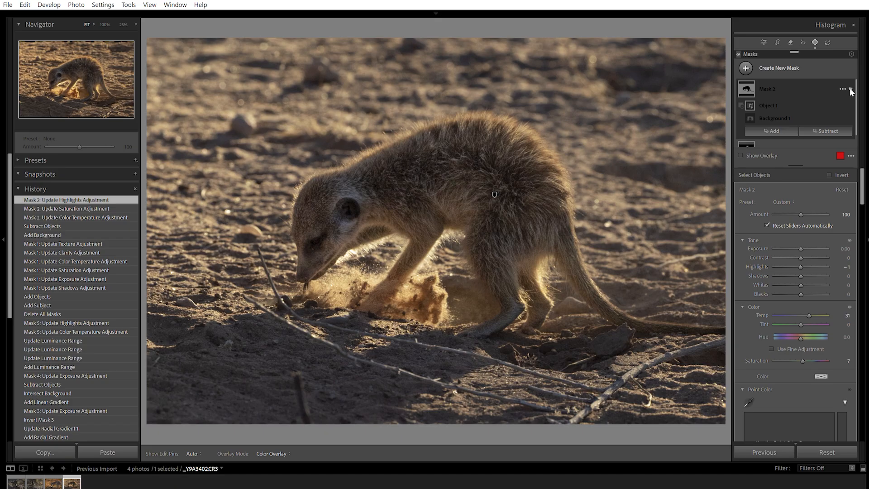
left_click(850, 90)
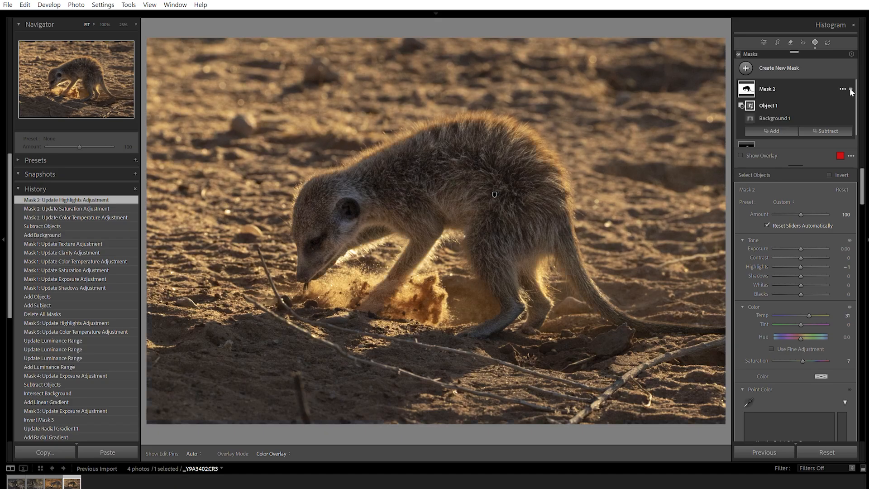
left_click(850, 90)
left_click(850, 90)
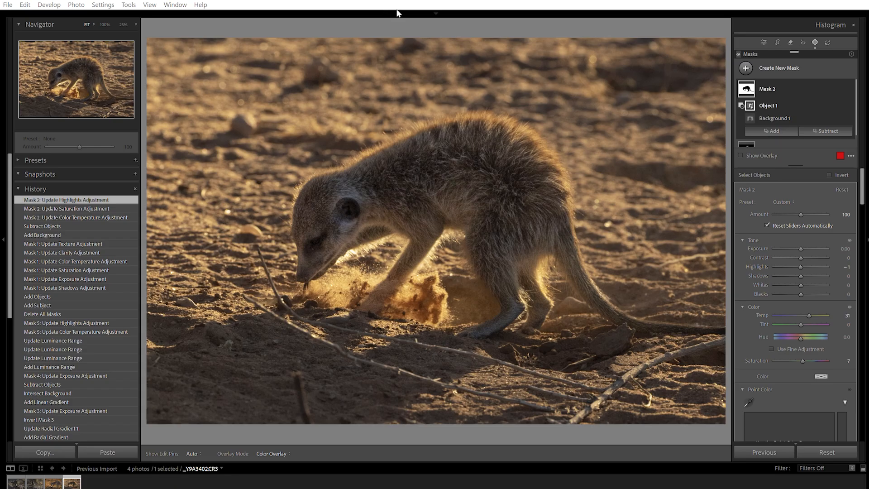
Add a radial gradient mask as a large ellipse around the meerkat and shift it to centre on the animal.
left_click(746, 68)
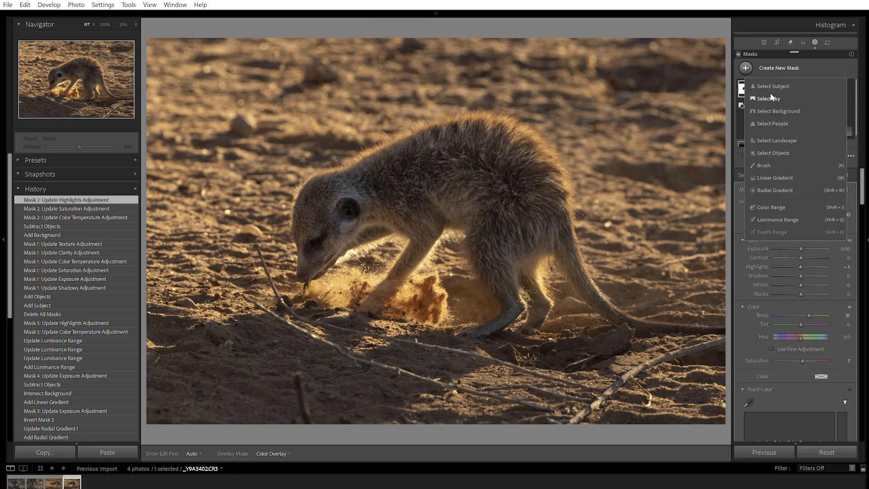
left_click(765, 190)
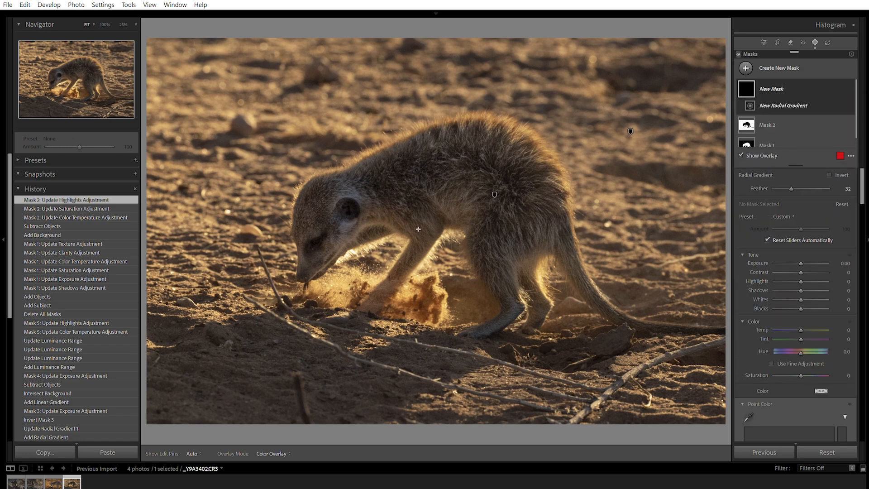
left_click_drag(418, 229, 653, 376)
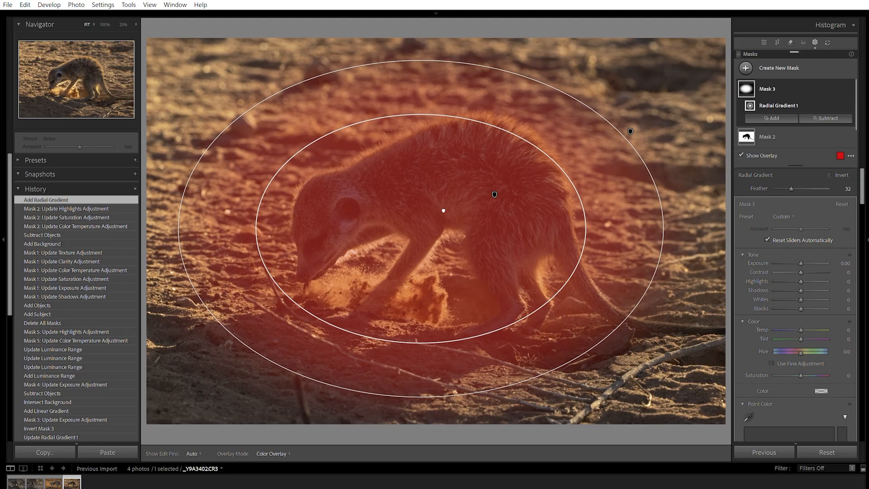
left_click_drag(444, 210, 457, 208)
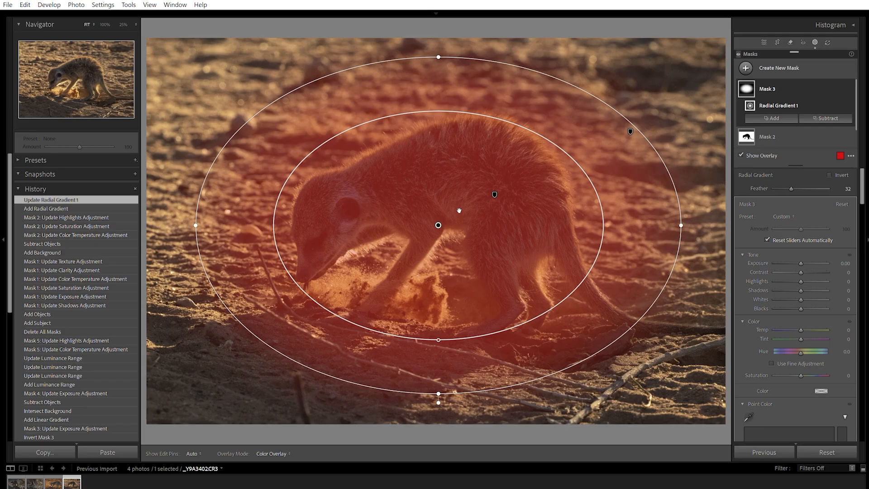
Invert the radial gradient mask, hide its overlay, and set Highlights to -16 and Exposure to -0.19.
mouse_move(829, 97)
left_click(843, 89)
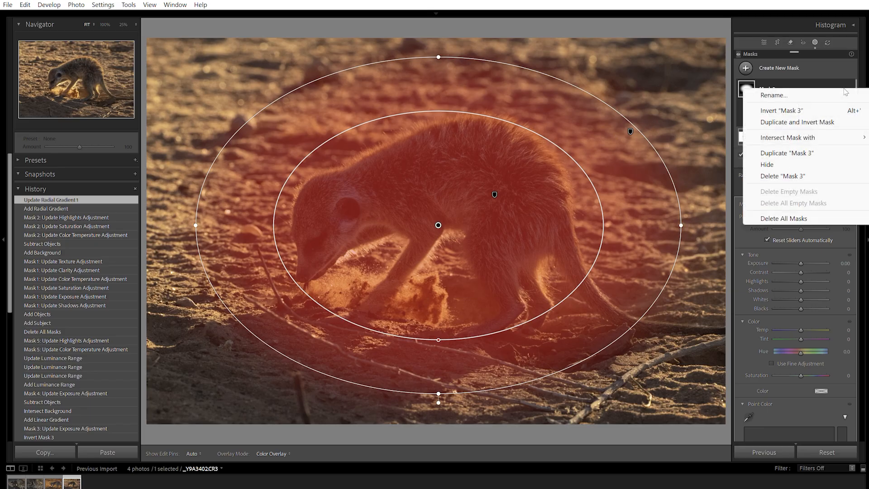
left_click(791, 111)
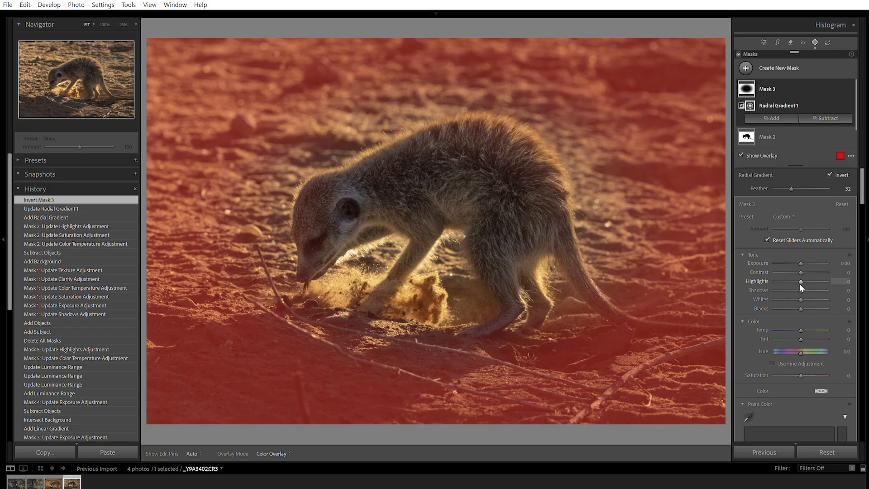
key("o")
left_click_drag(802, 284, 800, 263)
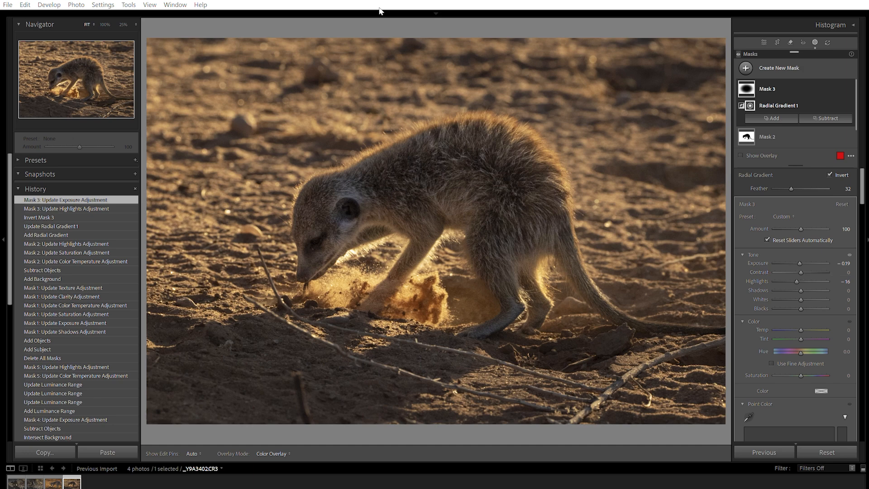
Add a slightly tilted linear gradient mask from the photo's bottom edge up to the middle of the meerkat's body.
left_click(746, 69)
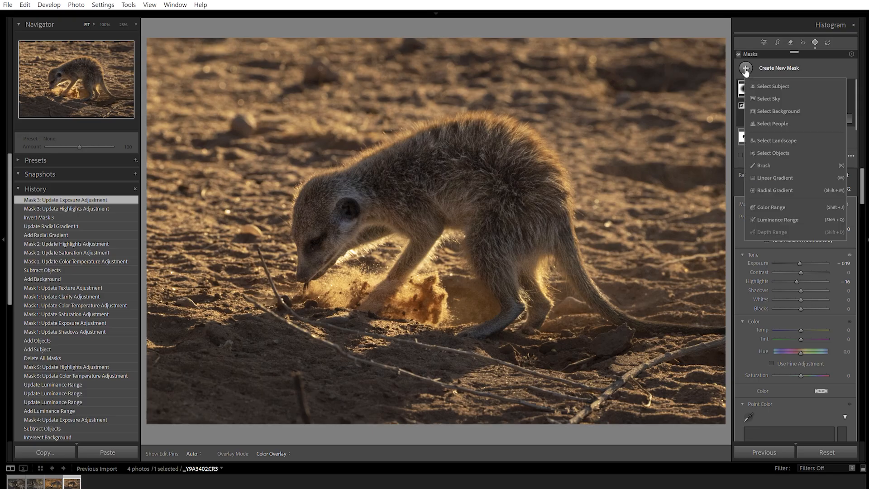
left_click(769, 177)
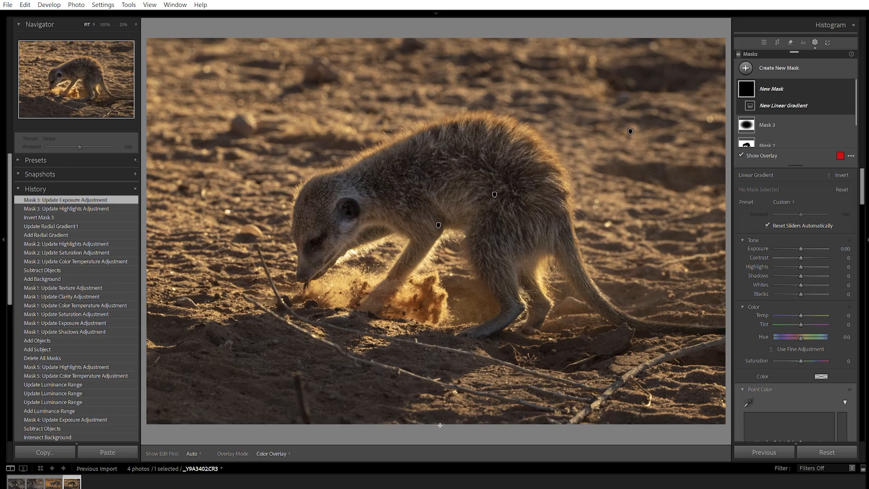
left_click_drag(440, 425, 483, 178)
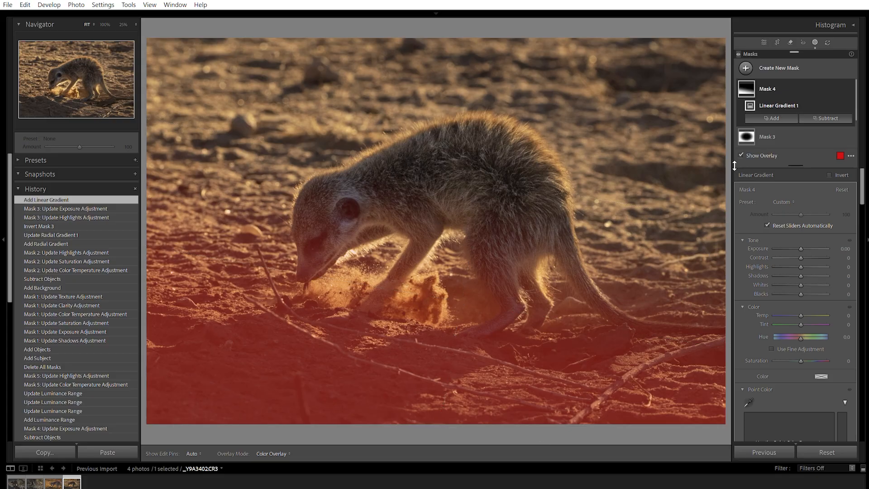
Intersect the foreground linear gradient mask with a background selection so that it excludes the meerkat.
mouse_move(843, 92)
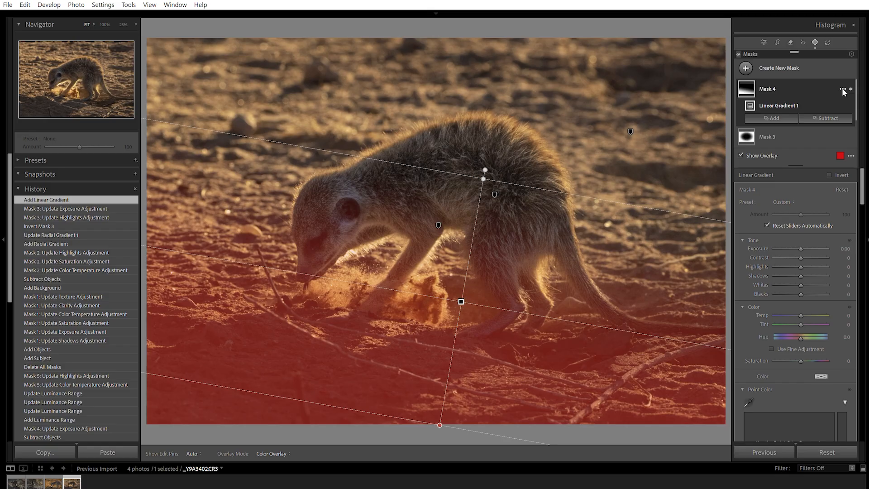
left_click(843, 91)
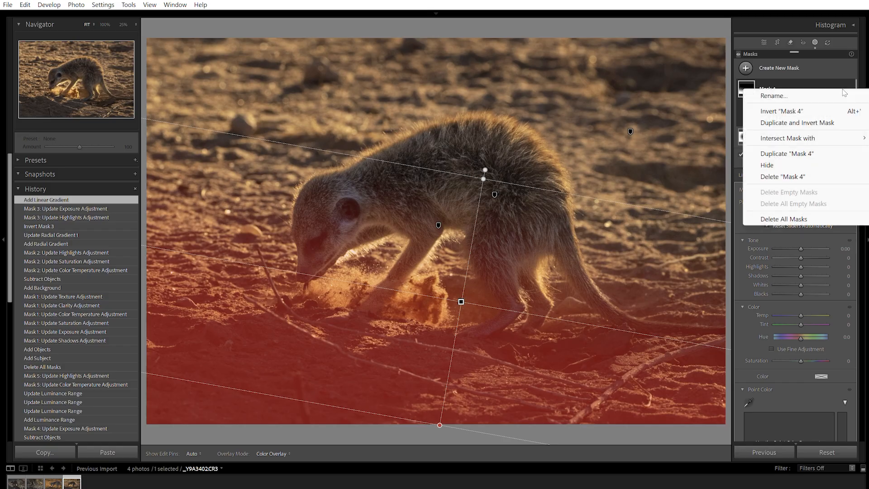
mouse_move(796, 142)
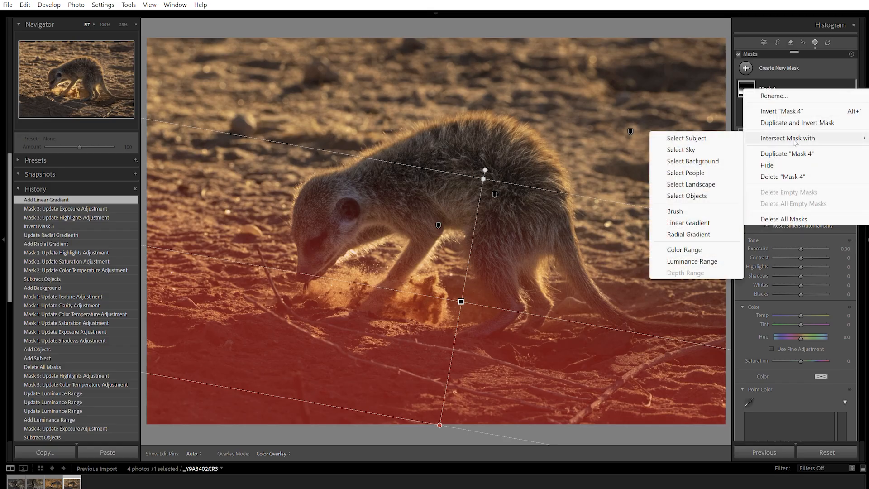
left_click(709, 162)
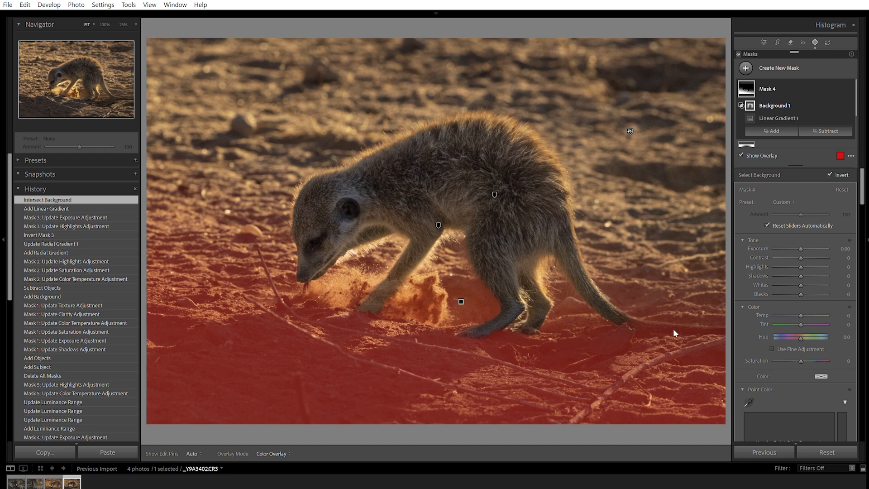
Subtract the end of the meerkat's tail from the gradient mask with an object selection, and lower the mask's Highlights and Exposure.
left_click(822, 133)
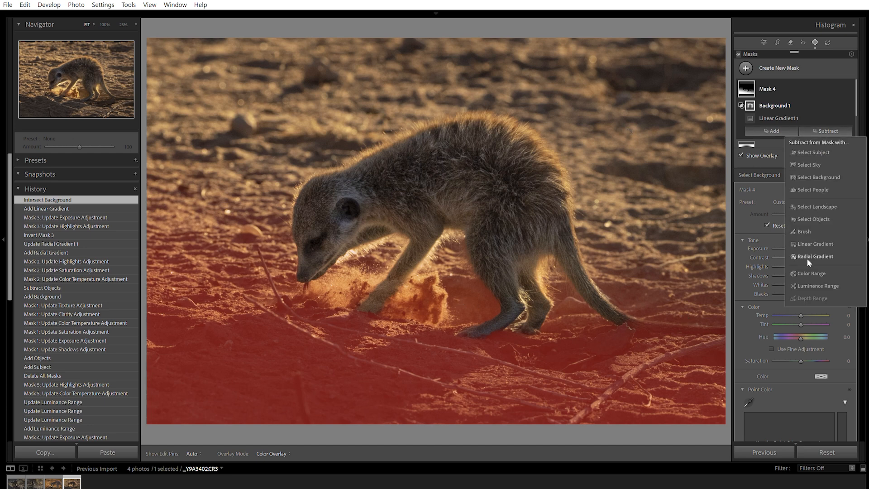
left_click(808, 221)
left_click_drag(633, 322, 723, 330)
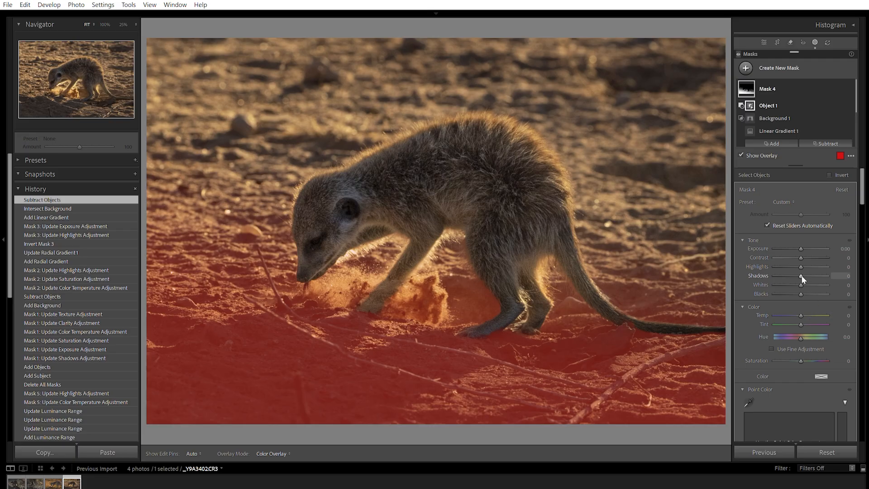
left_click_drag(801, 268, 799, 249)
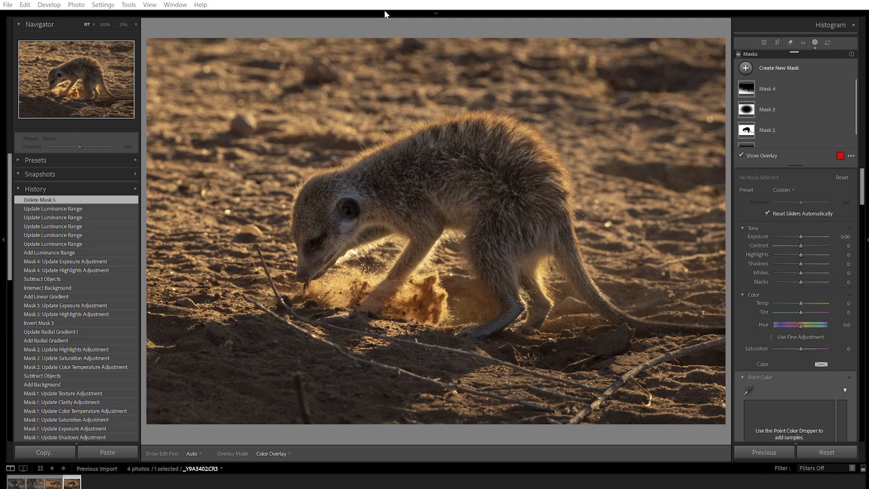
Add a luminance range mask sampled from the bright rim light under the meerkat's neck, and narrow its lower limit to 81/90.
left_click(746, 70)
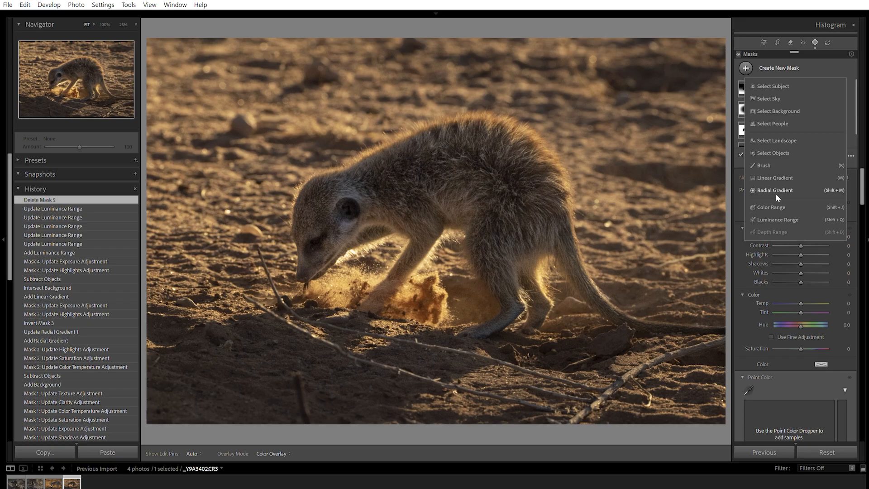
left_click(773, 218)
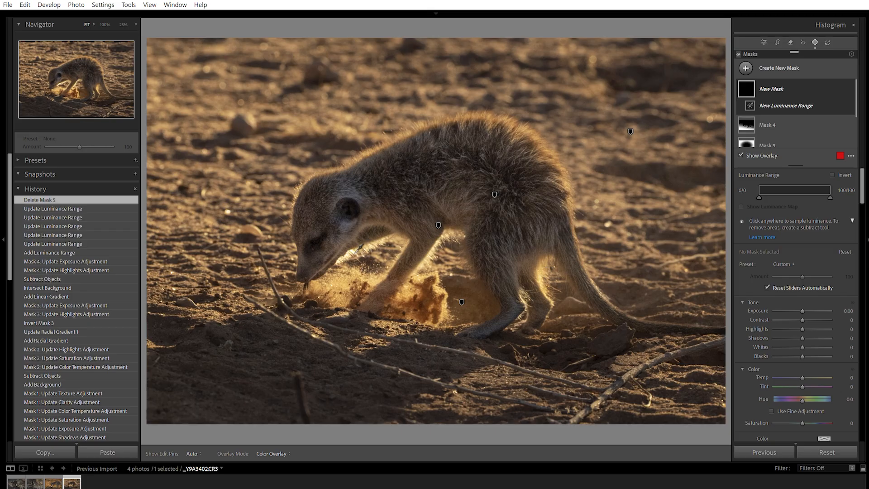
left_click(355, 252)
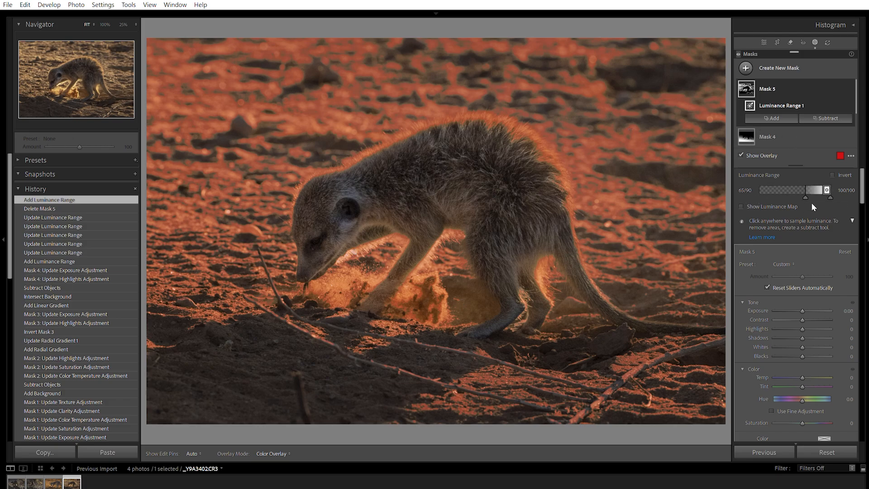
mouse_move(805, 198)
left_mouse_down()
mouse_move(813, 199)
mouse_move(777, 199)
mouse_move(817, 198)
left_mouse_up()
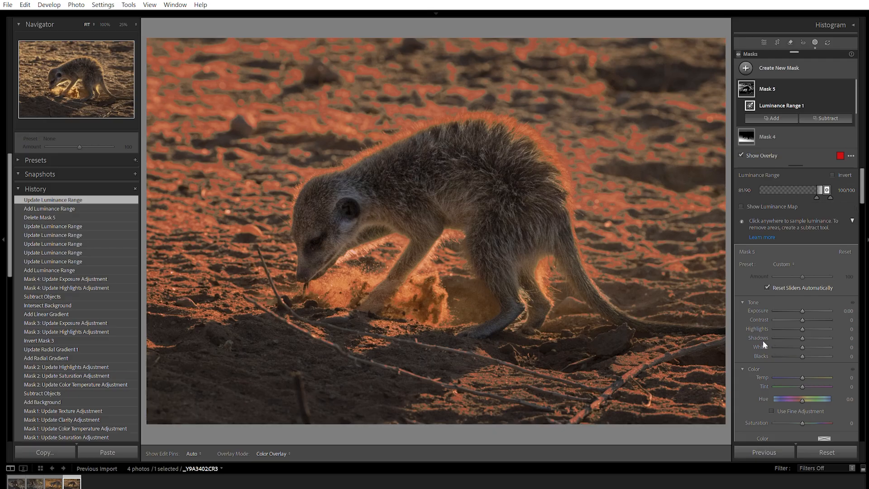
Hide the luminance range mask's overlay and set its Temp to 26, Tint to 20 and Saturation to 4.
key("o")
left_click_drag(804, 380, 808, 380)
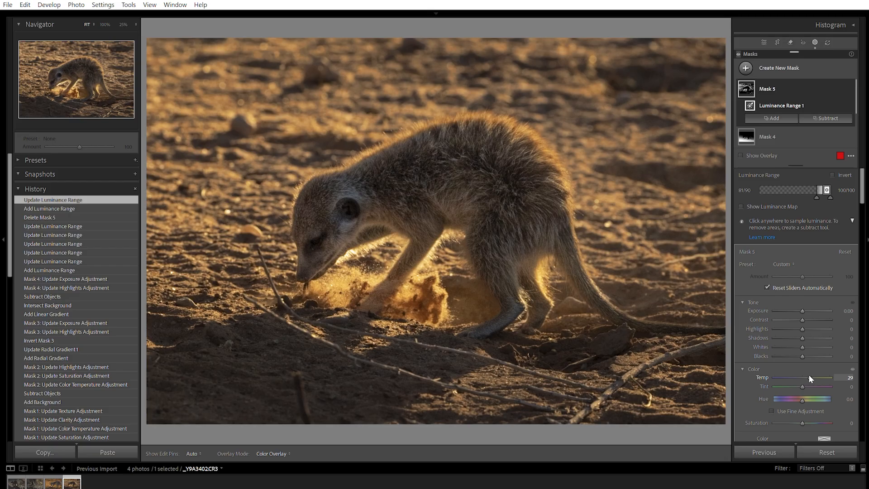
left_click_drag(808, 373, 808, 387)
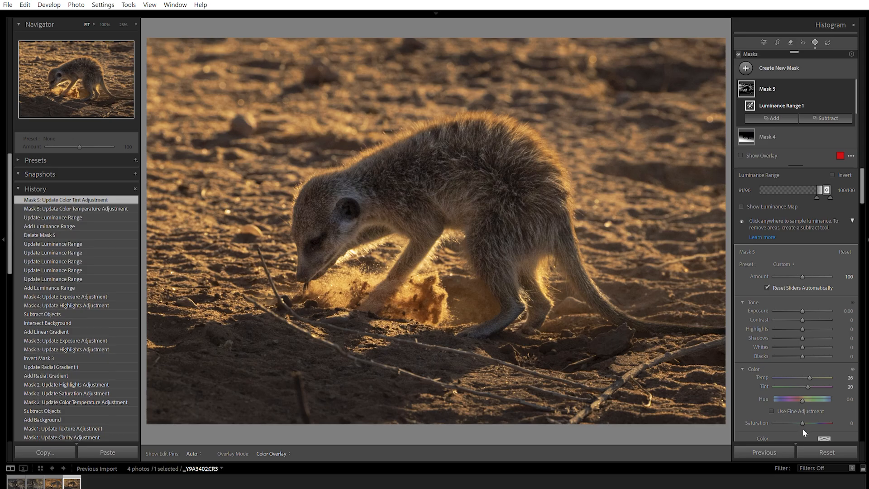
left_click_drag(802, 425, 803, 424)
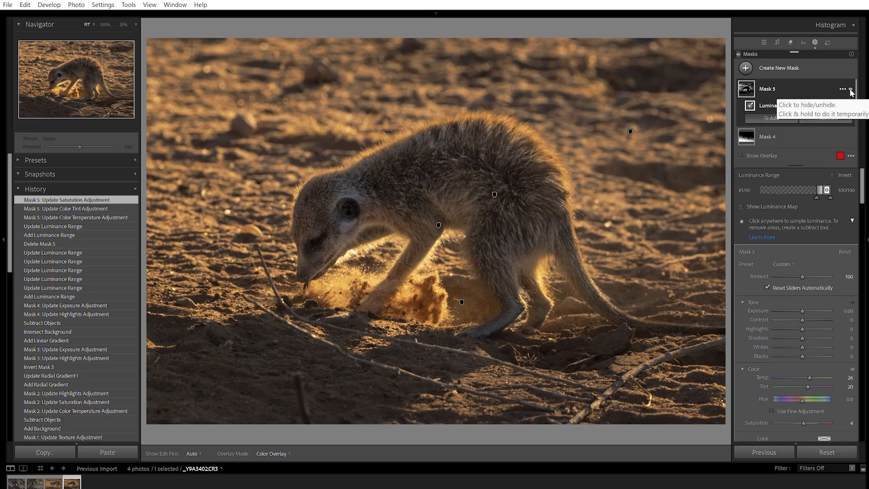
Compare the photo with and without the luminance range mask by toggling the mask's visibility.
left_click(851, 89)
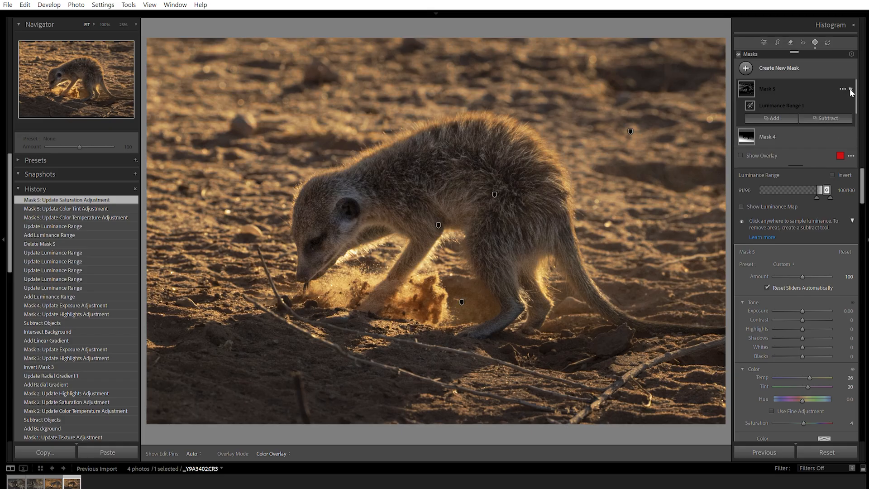
left_click(850, 90)
left_click(851, 90)
left_click(850, 90)
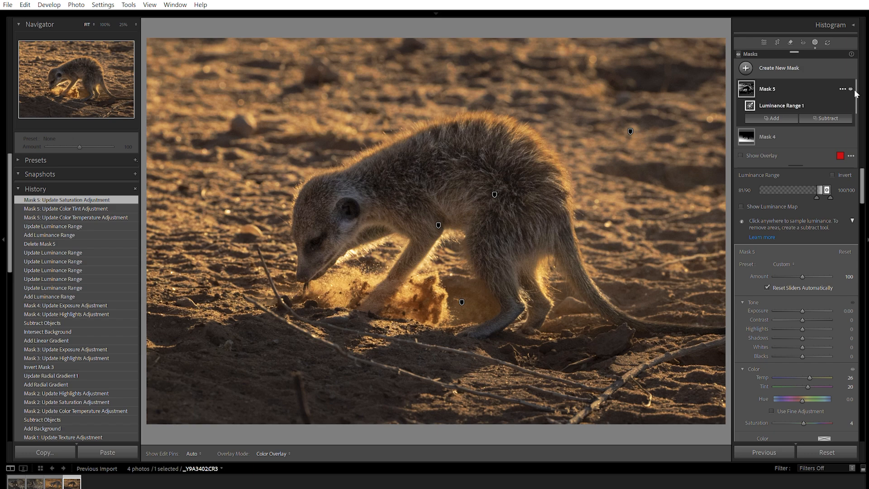